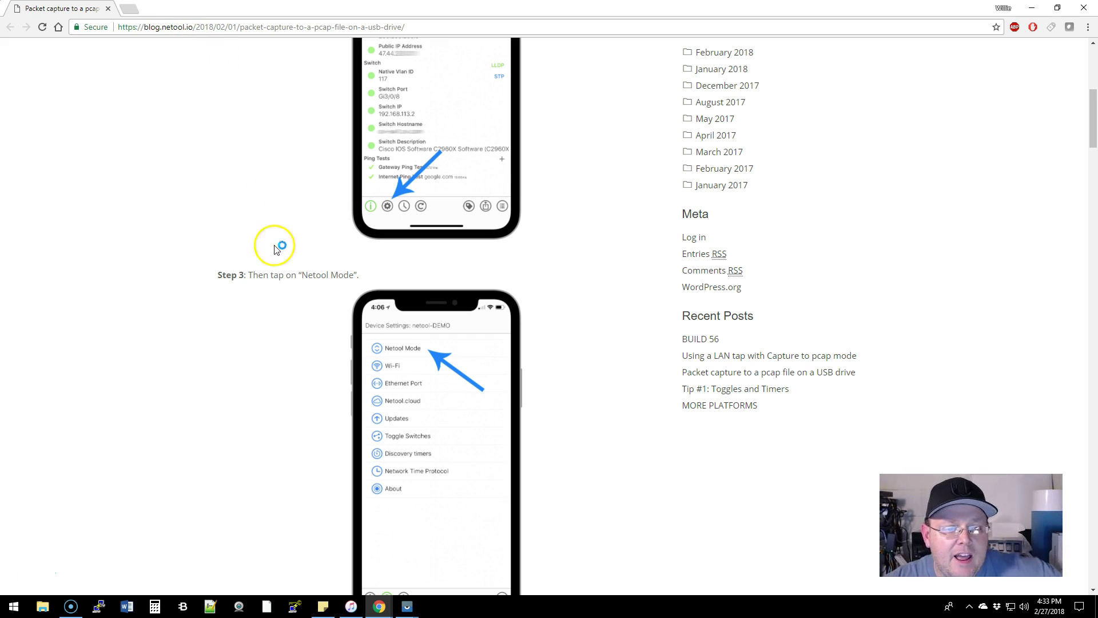
{"action": "scroll", "coordinate": [295, 294], "scroll_direction": "up", "scroll_amount": 5}
{"action": "scroll", "coordinate": [463, 295], "scroll_direction": "up", "scroll_amount": 2}
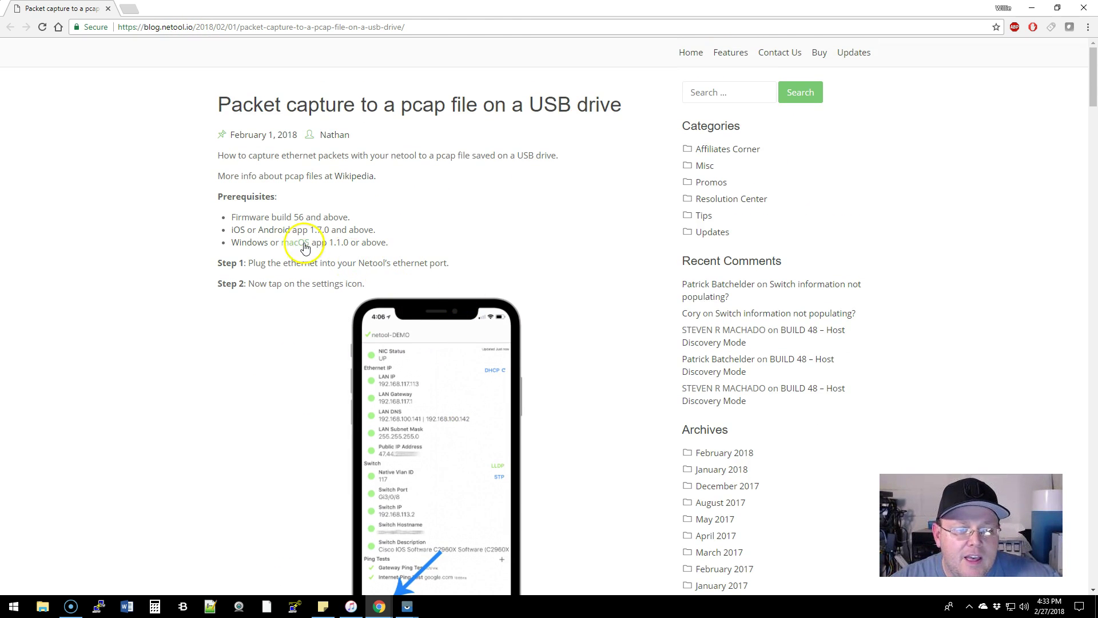
{"action": "scroll", "coordinate": [304, 245], "scroll_direction": "down", "scroll_amount": 2}
{"action": "scroll", "coordinate": [229, 253], "scroll_direction": "up", "scroll_amount": 2}
{"action": "scroll", "coordinate": [299, 287], "scroll_direction": "down", "scroll_amount": 4}
{"action": "scroll", "coordinate": [303, 295], "scroll_direction": "down", "scroll_amount": 10}
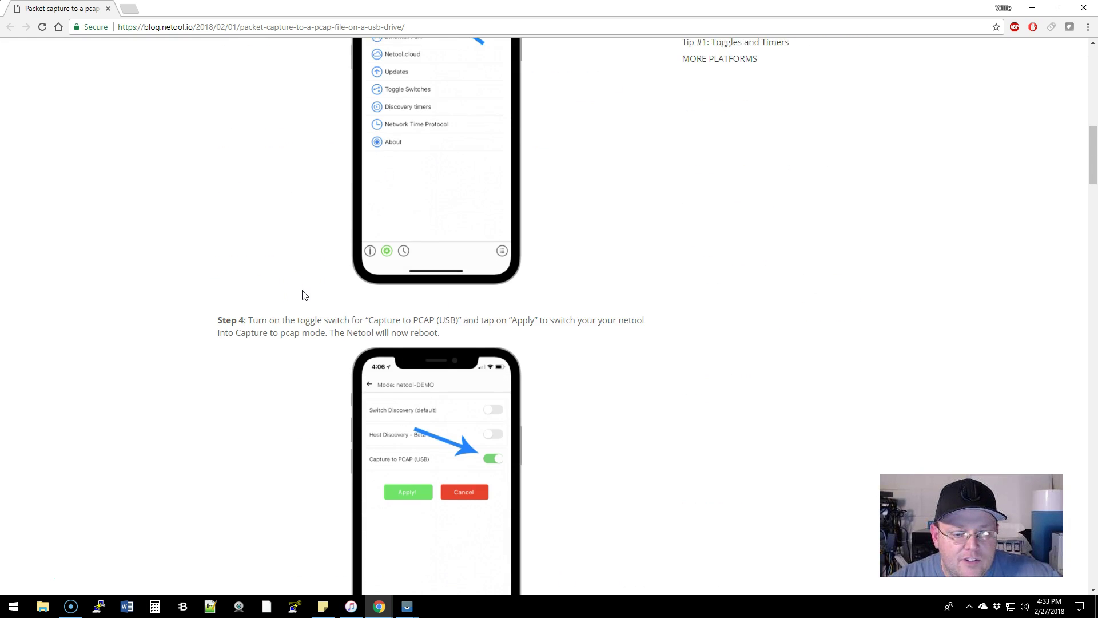
{"action": "scroll", "coordinate": [302, 295], "scroll_direction": "down", "scroll_amount": 1}
{"action": "scroll", "coordinate": [303, 294], "scroll_direction": "up", "scroll_amount": 15}
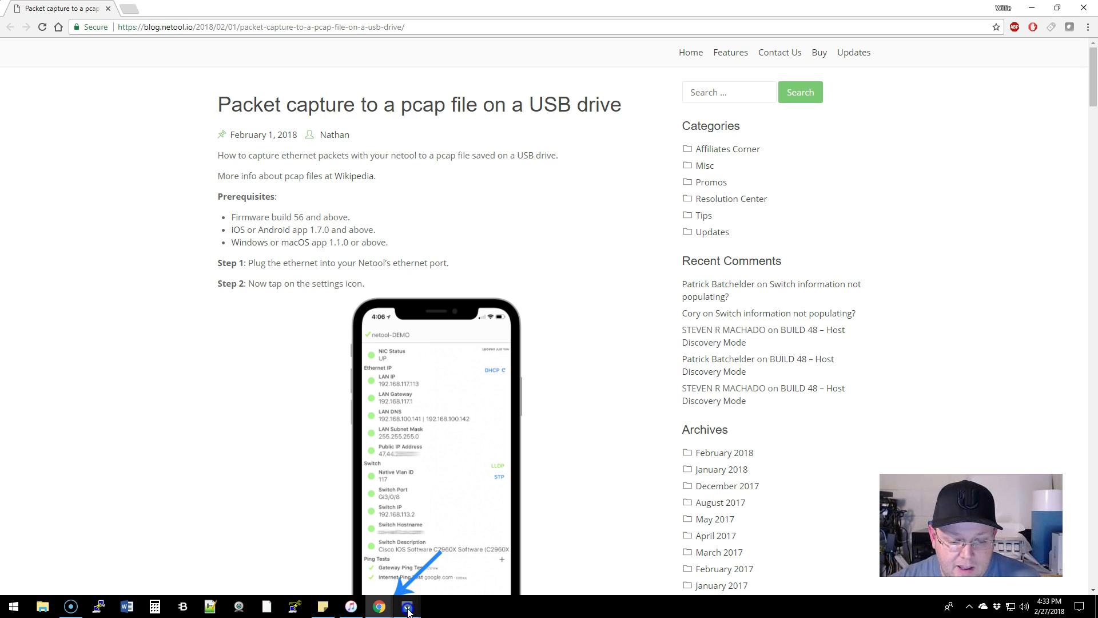
Step: Restore the SM G920R4 phone mirror window from the Vysor taskbar icon
{"action": "mouse_move", "coordinate": [407, 606]}
{"action": "left_click", "coordinate": [424, 569]}
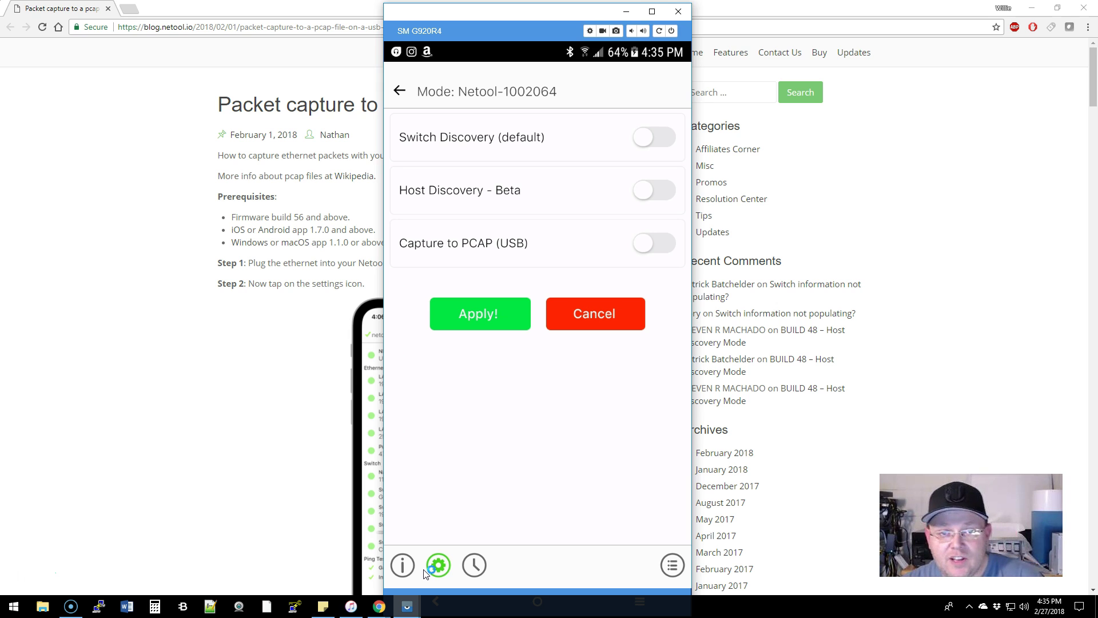
Step: Open the Netool device settings on the mirrored phone
{"action": "left_click", "coordinate": [425, 573]}
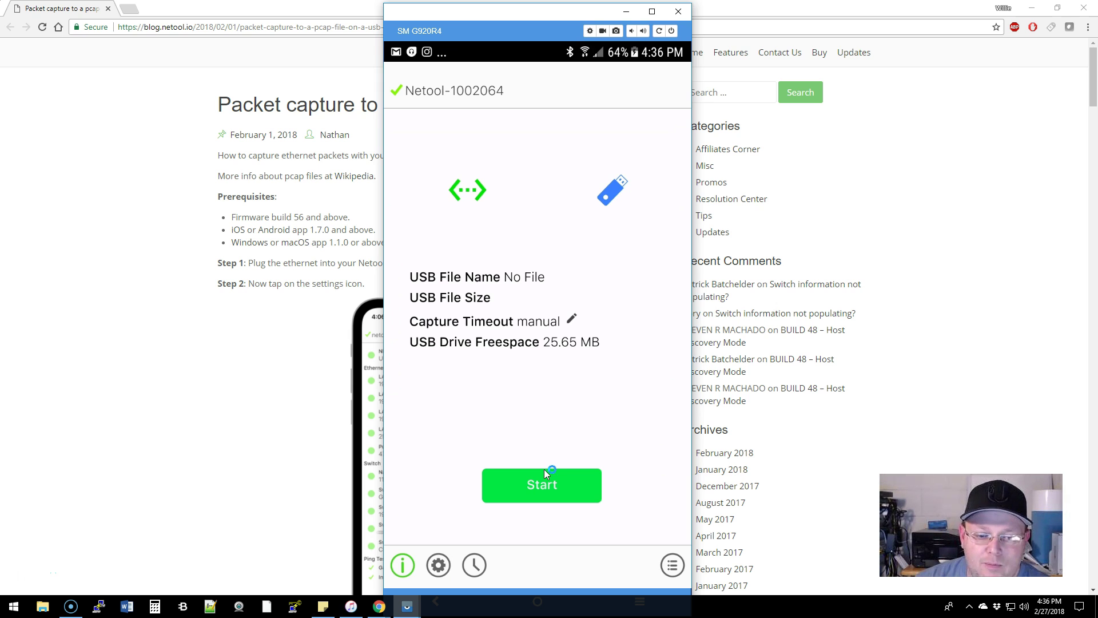
Step: Start capturing packets to the USB drive in Netool
{"action": "left_click", "coordinate": [545, 470]}
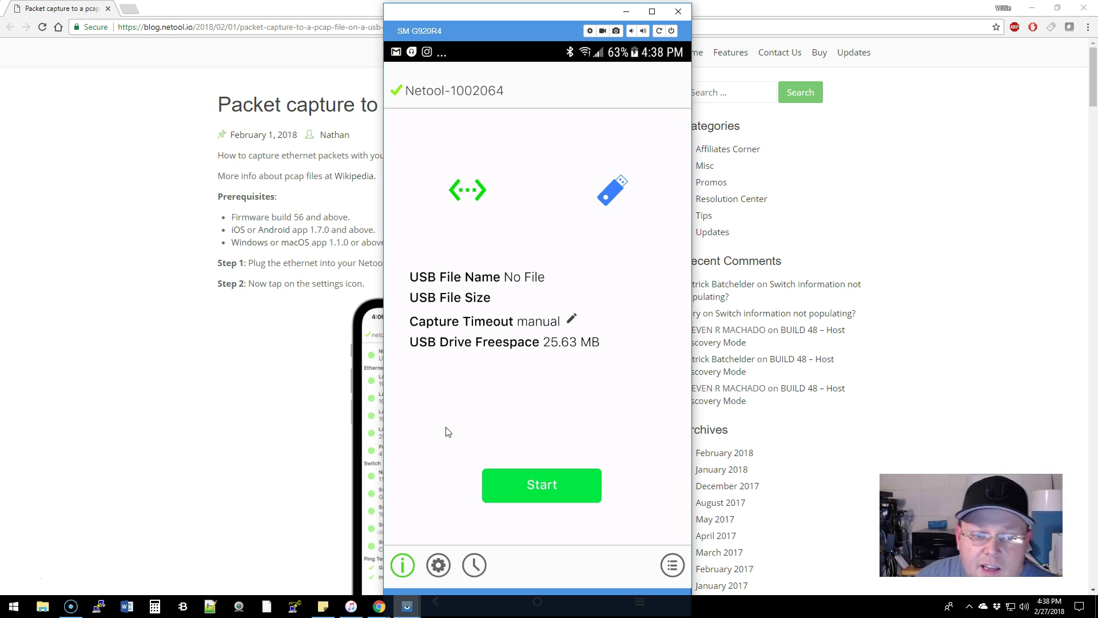
Step: Minimize the Vysor phone mirror window
{"action": "left_click", "coordinate": [725, 94]}
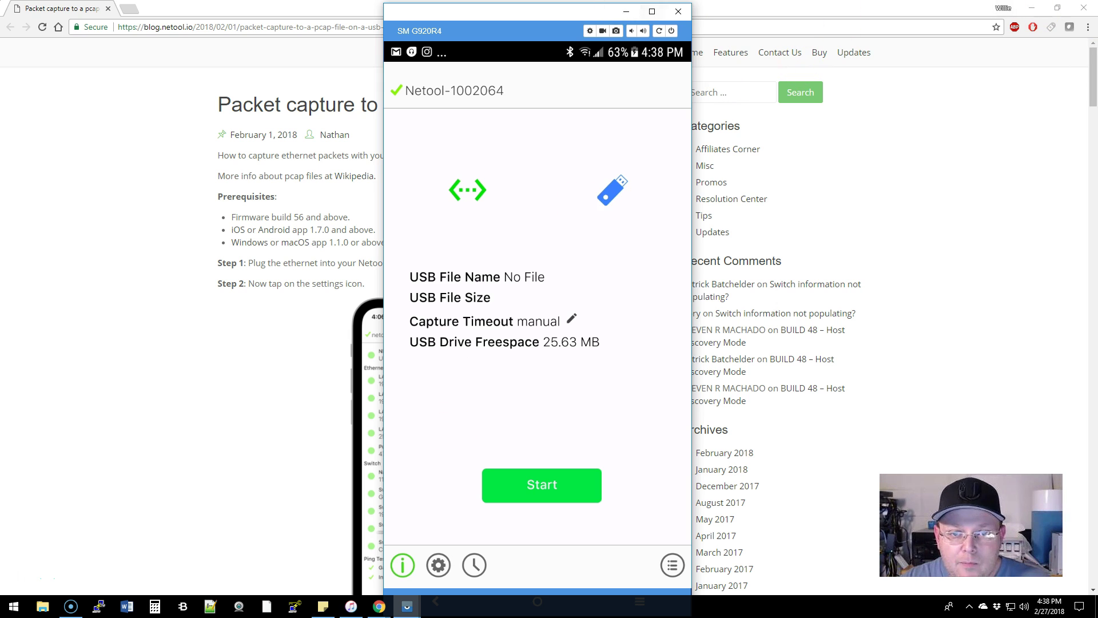
{"action": "left_click", "coordinate": [629, 12]}
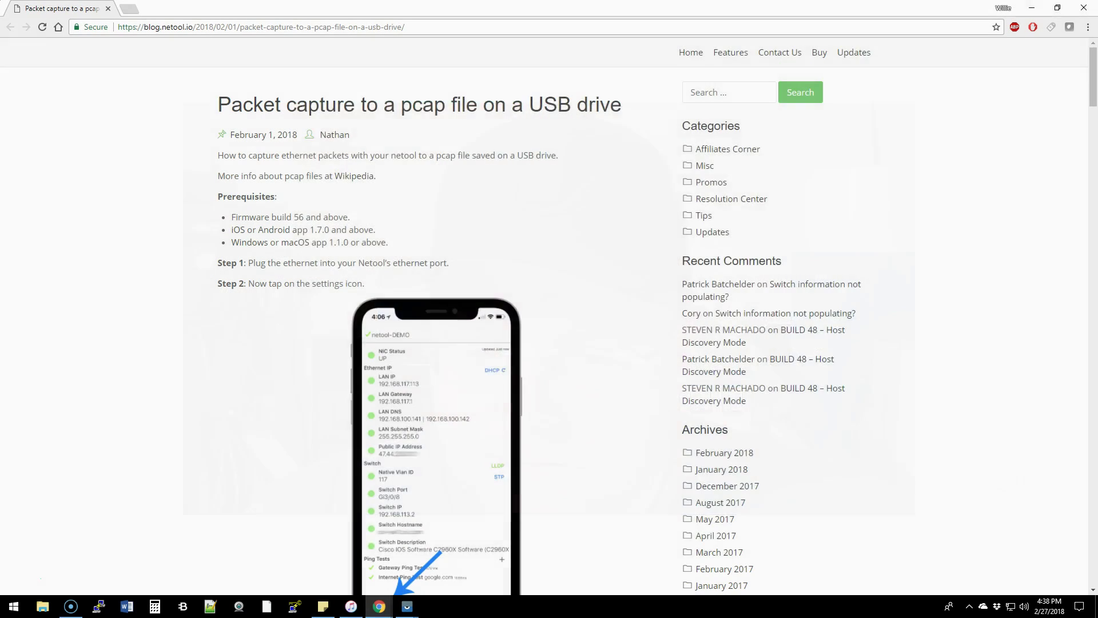
Step: Find 022718_223654.pcap on the WH (E:) drive, then return to the Chrome blog post
{"action": "left_click", "coordinate": [473, 337]}
{"action": "left_click", "coordinate": [404, 200]}
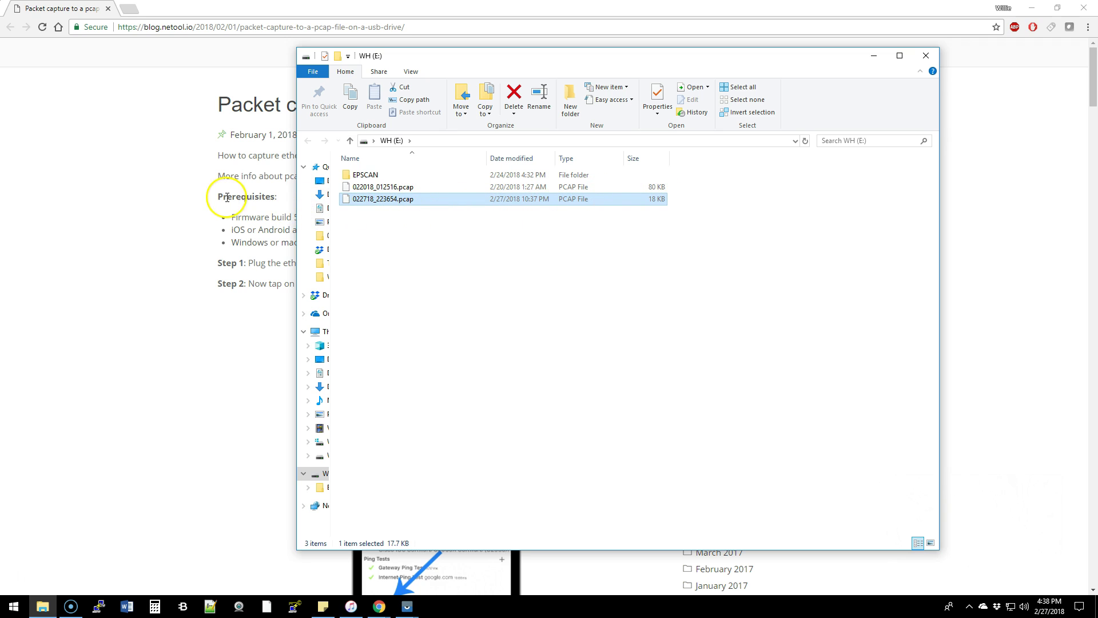
{"action": "left_click", "coordinate": [166, 190]}
Step: Scroll the Netool blog post down to the comments and back up to Step 11
{"action": "scroll", "coordinate": [218, 277], "scroll_direction": "down", "scroll_amount": 6}
{"action": "scroll", "coordinate": [221, 280], "scroll_direction": "down", "scroll_amount": 20}
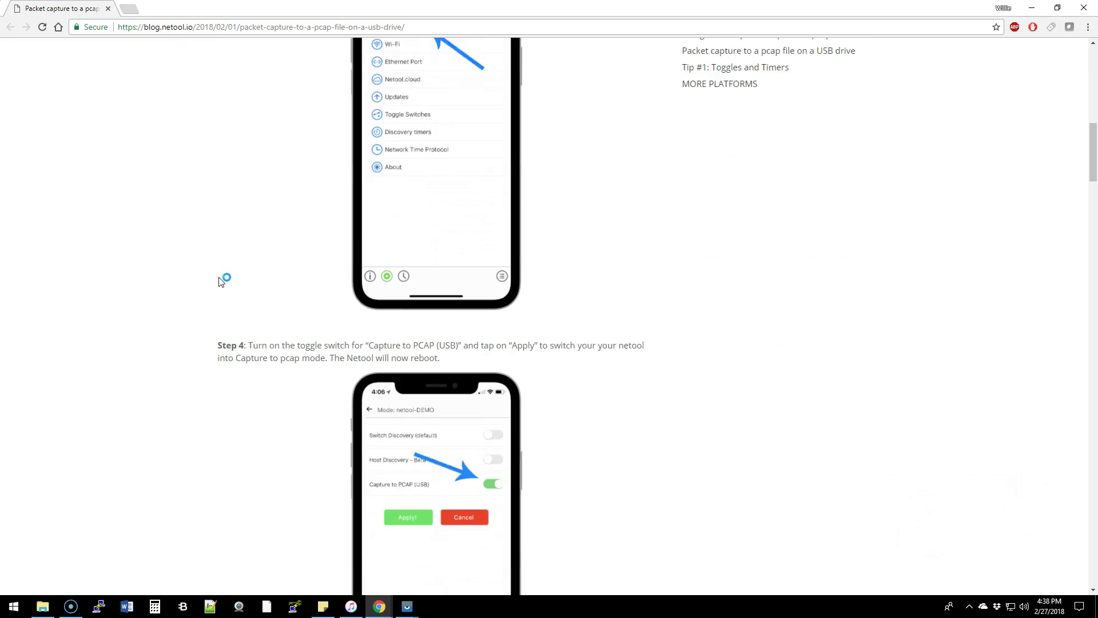
{"action": "scroll", "coordinate": [221, 280], "scroll_direction": "down", "scroll_amount": 20}
{"action": "scroll", "coordinate": [221, 280], "scroll_direction": "down", "scroll_amount": 16}
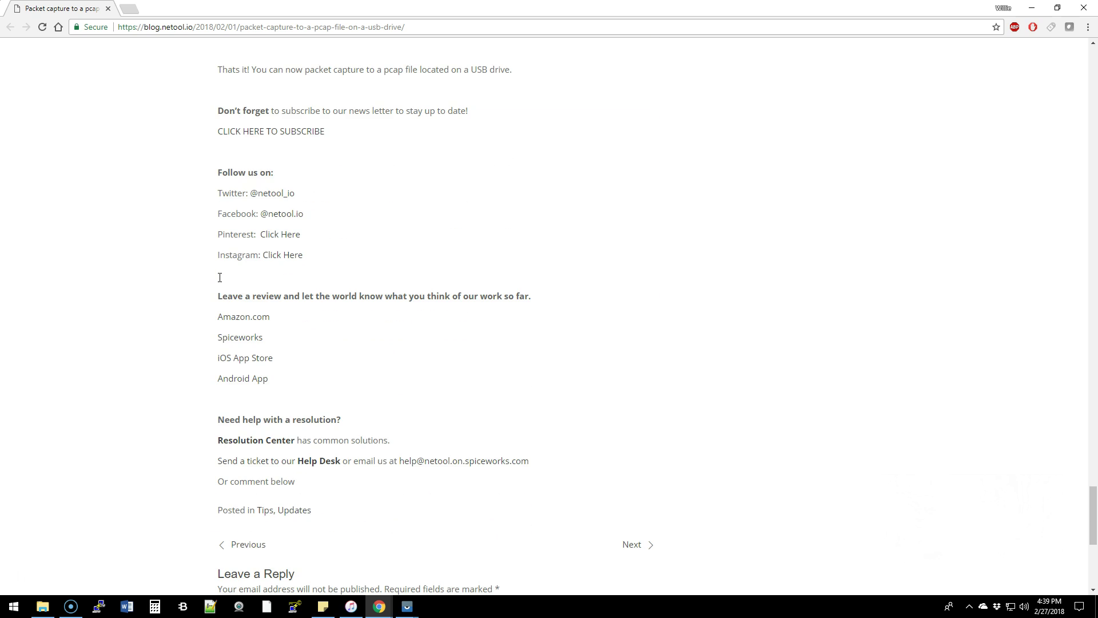
{"action": "scroll", "coordinate": [220, 278], "scroll_direction": "down", "scroll_amount": 3}
{"action": "scroll", "coordinate": [219, 276], "scroll_direction": "up", "scroll_amount": 10}
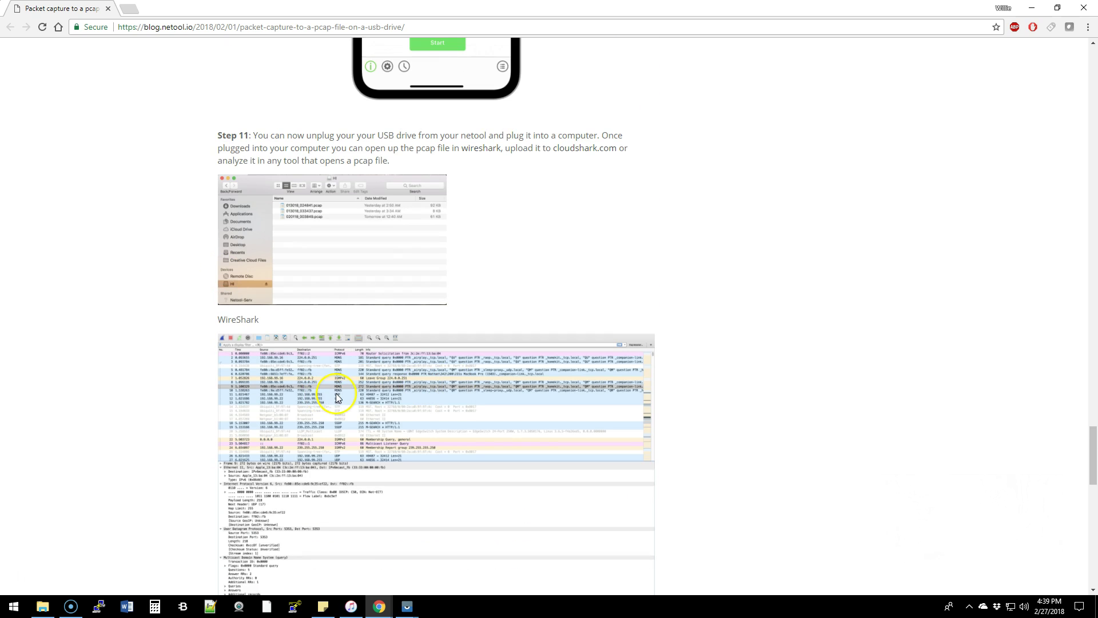
{"action": "scroll", "coordinate": [336, 393], "scroll_direction": "up", "scroll_amount": 20}
{"action": "scroll", "coordinate": [336, 393], "scroll_direction": "up", "scroll_amount": 20}
{"action": "scroll", "coordinate": [336, 393], "scroll_direction": "up", "scroll_amount": 20}
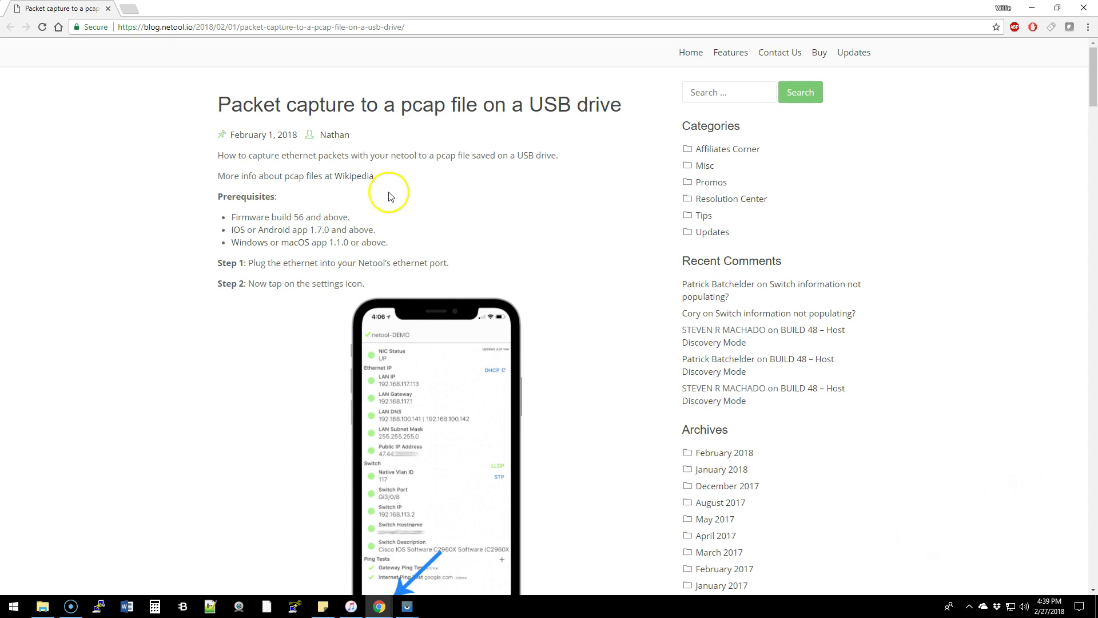
{"action": "scroll", "coordinate": [418, 199], "scroll_direction": "down", "scroll_amount": 5}
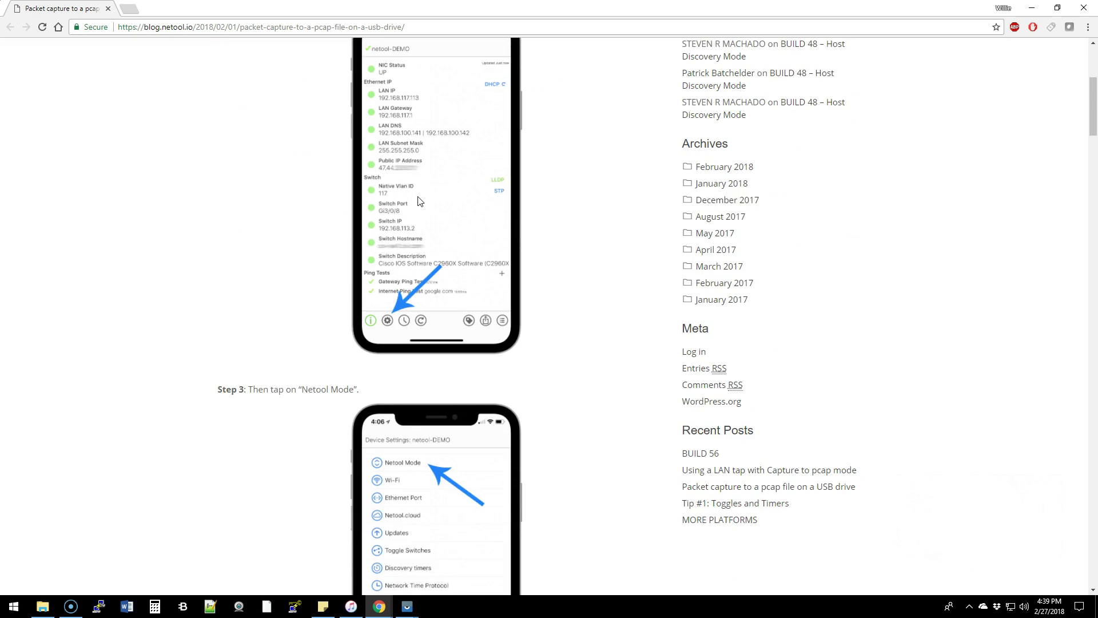
{"action": "scroll", "coordinate": [420, 201], "scroll_direction": "down", "scroll_amount": 12}
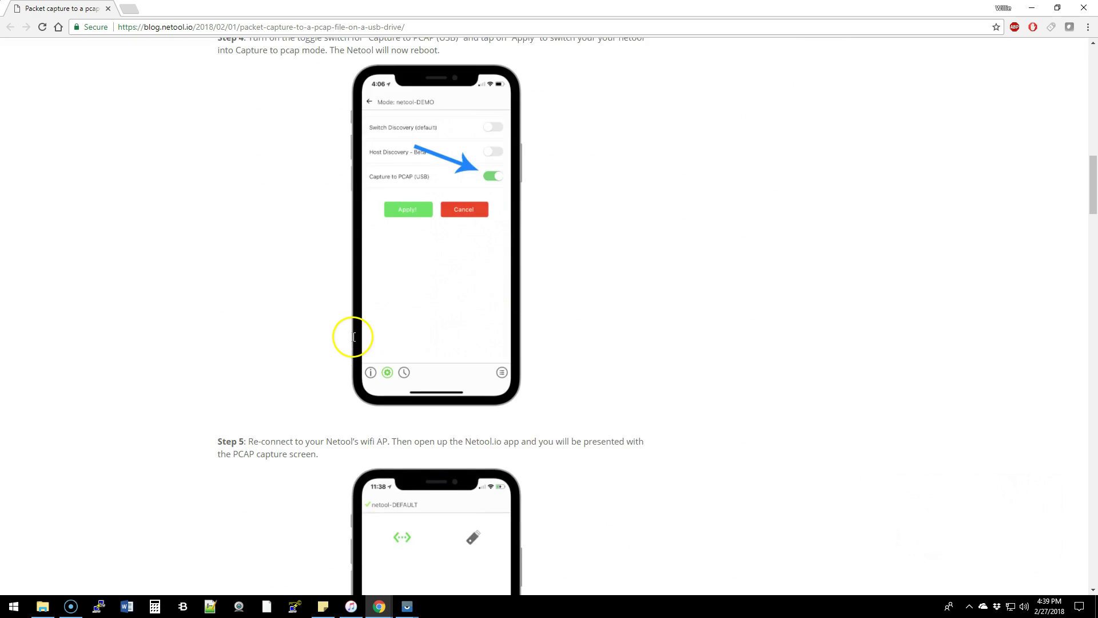
{"action": "scroll", "coordinate": [353, 341], "scroll_direction": "down", "scroll_amount": 9}
{"action": "scroll", "coordinate": [353, 337], "scroll_direction": "down", "scroll_amount": 5}
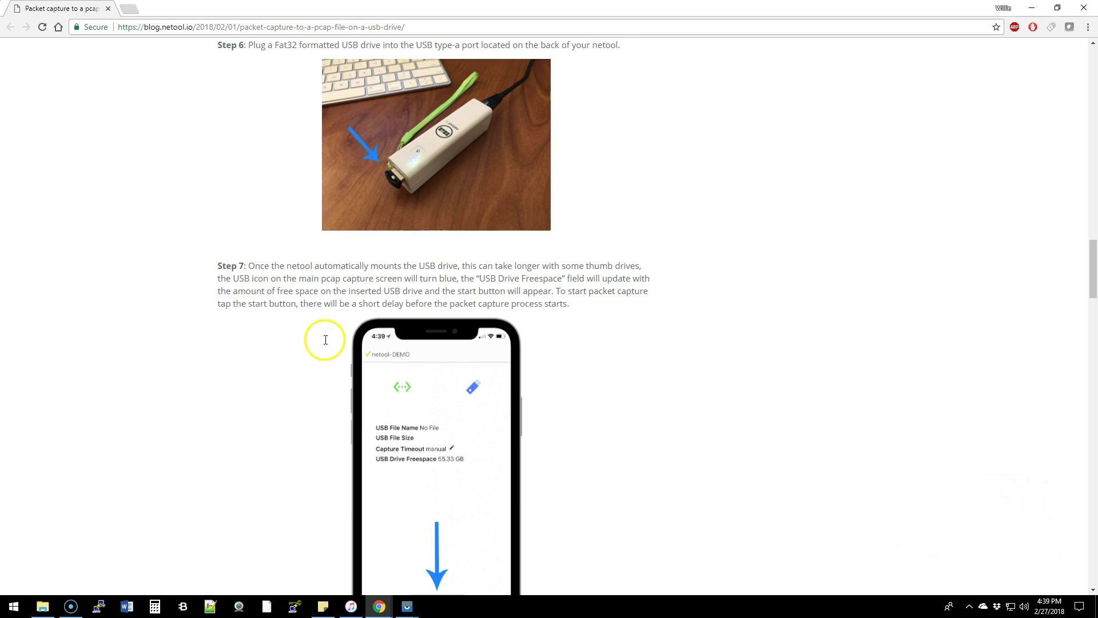
{"action": "scroll", "coordinate": [329, 343], "scroll_direction": "down", "scroll_amount": 9}
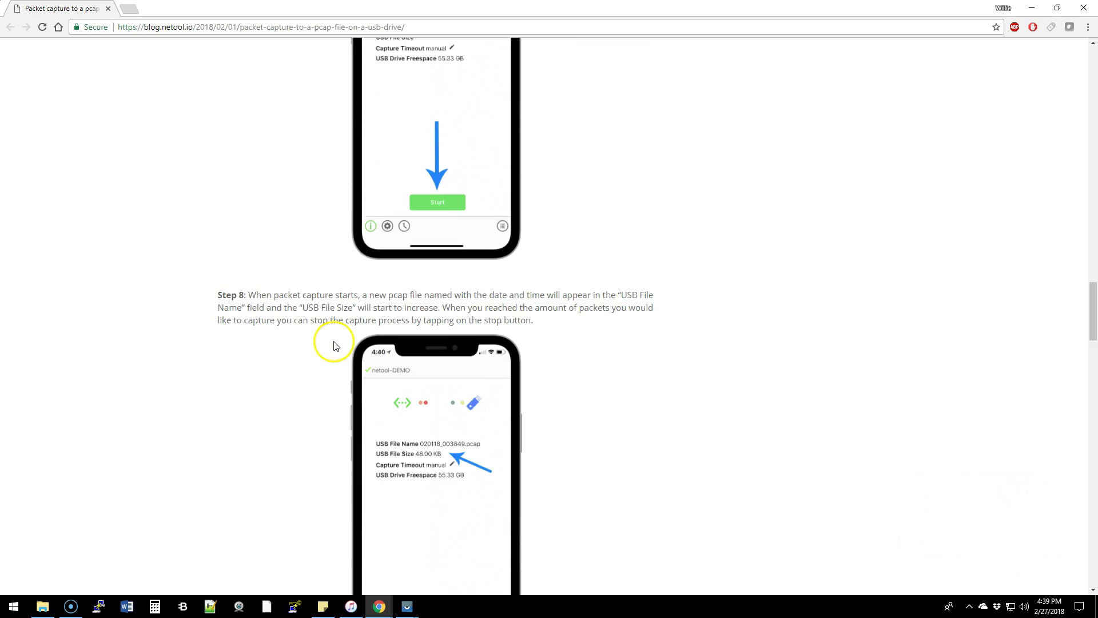
{"action": "scroll", "coordinate": [335, 345], "scroll_direction": "down", "scroll_amount": 10}
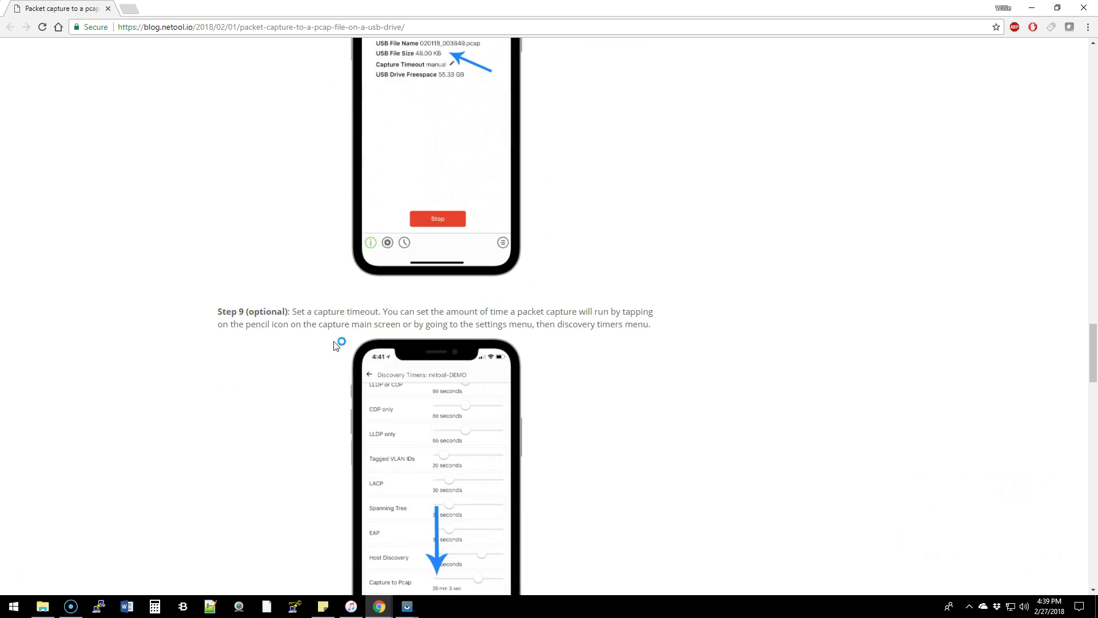
{"action": "scroll", "coordinate": [335, 345], "scroll_direction": "down", "scroll_amount": 8}
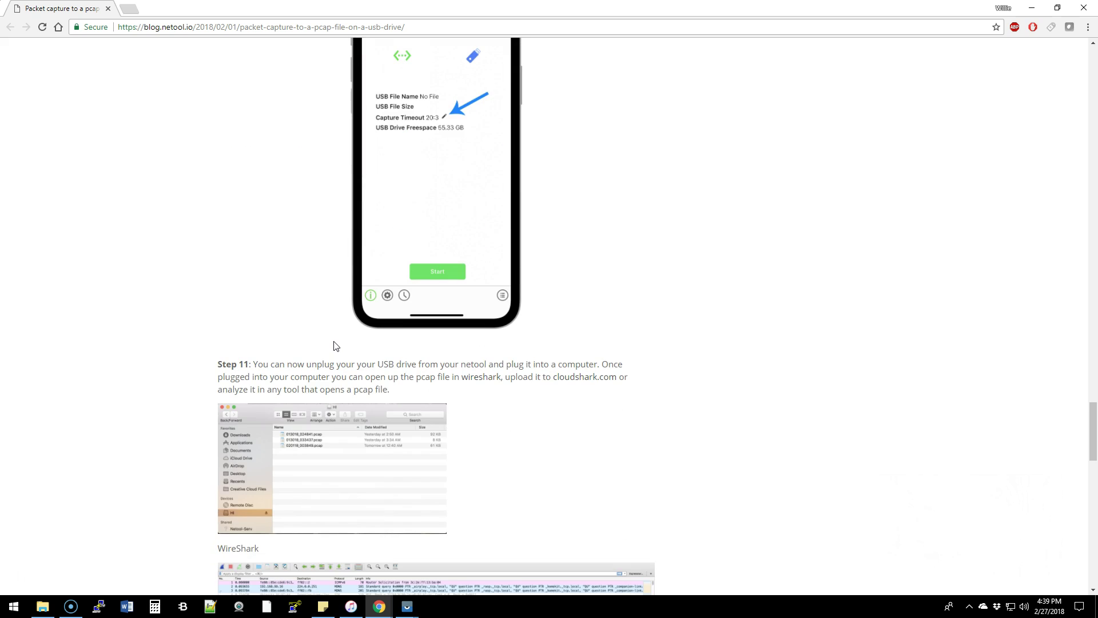
{"action": "scroll", "coordinate": [336, 346], "scroll_direction": "down", "scroll_amount": 7}
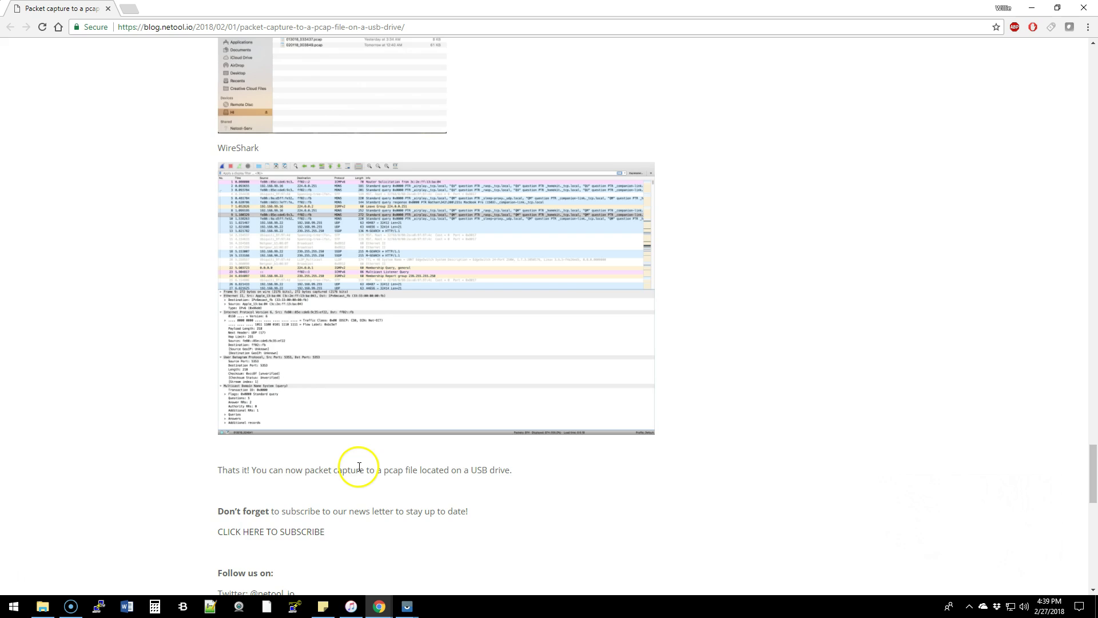
{"action": "scroll", "coordinate": [358, 466], "scroll_direction": "down", "scroll_amount": 3}
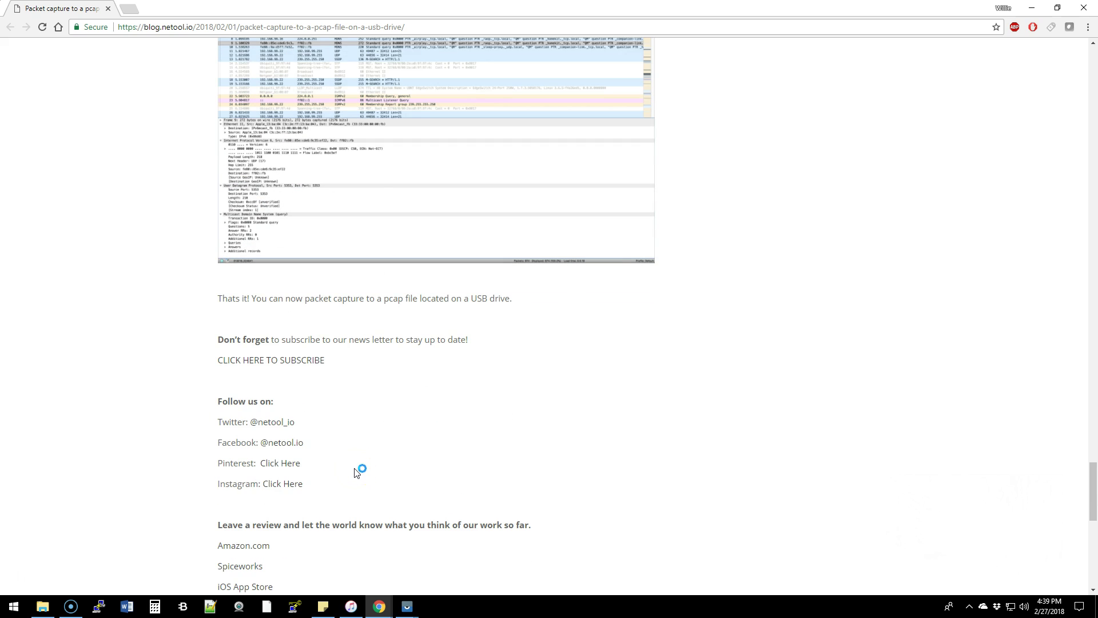
{"action": "scroll", "coordinate": [356, 470], "scroll_direction": "down", "scroll_amount": 7}
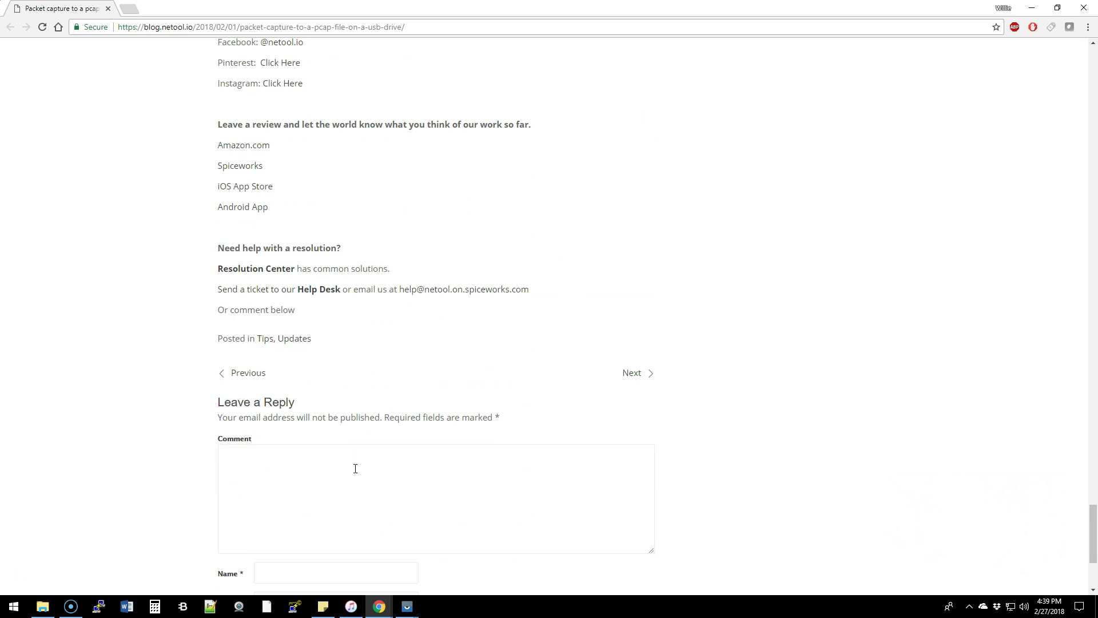
{"action": "scroll", "coordinate": [355, 468], "scroll_direction": "up", "scroll_amount": 8}
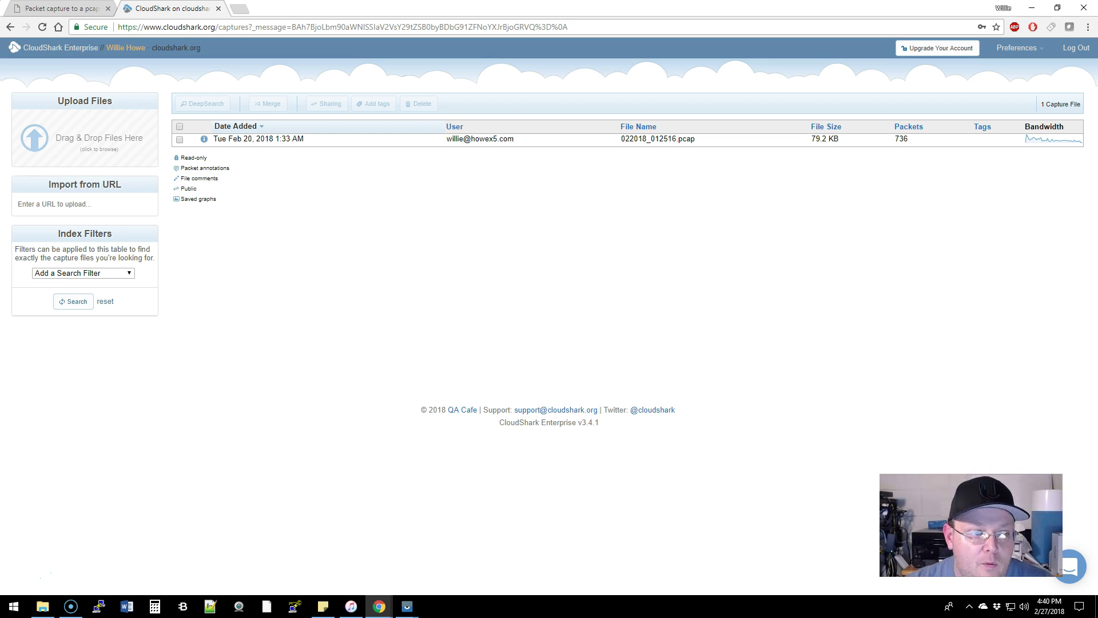
Step: Upload 022718_223654.pcap from the WH (E:) USB drive to CloudShark
{"action": "left_click", "coordinate": [80, 140]}
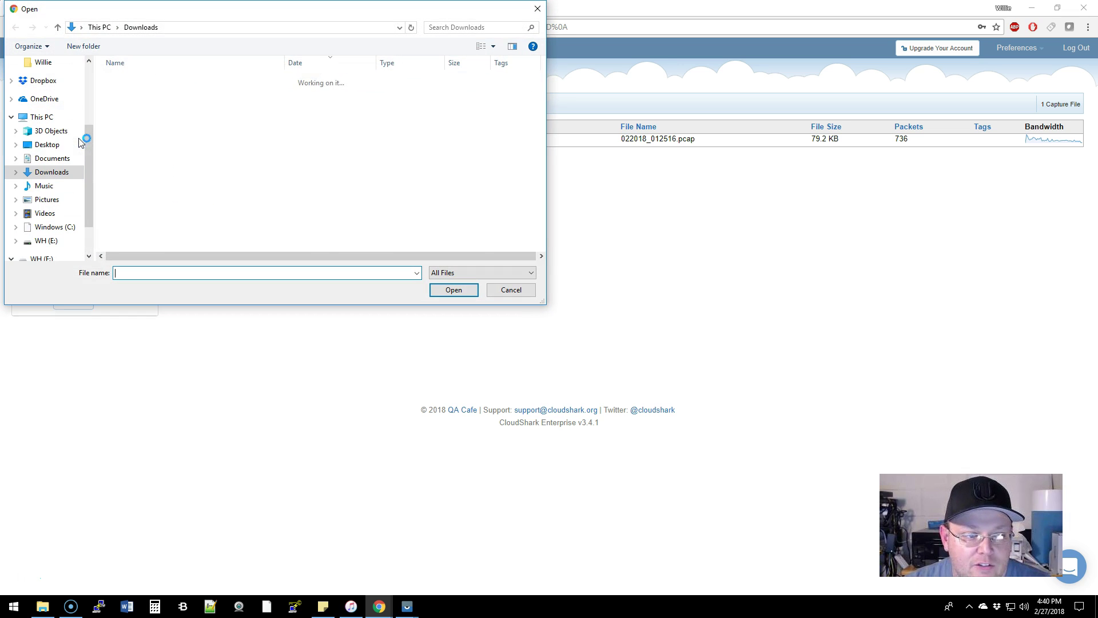
{"action": "left_click", "coordinate": [87, 244]}
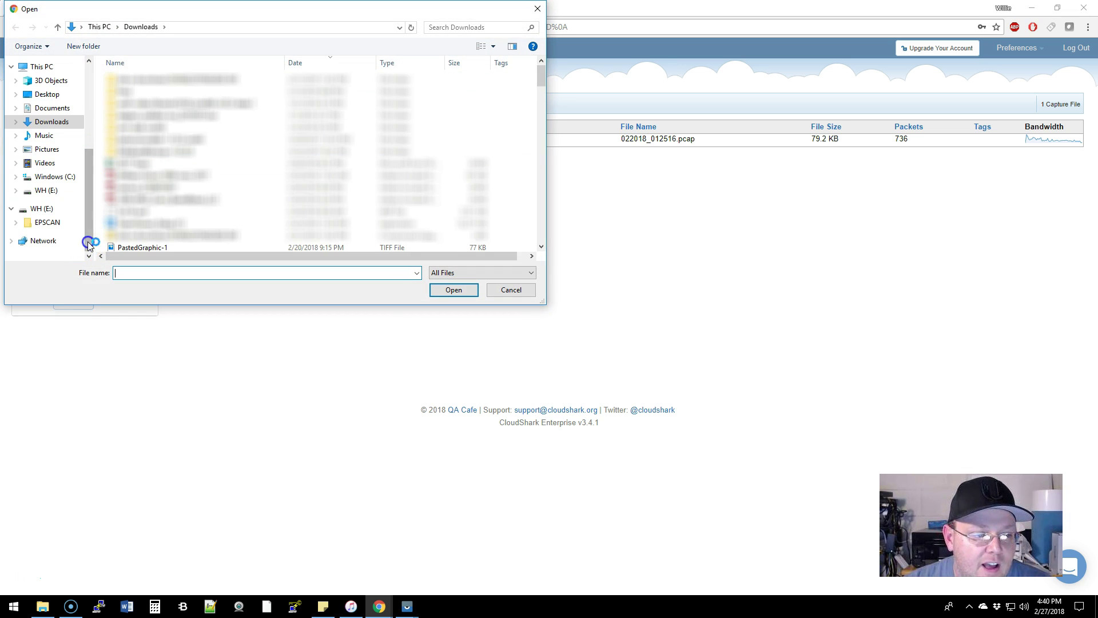
{"action": "left_click", "coordinate": [42, 208]}
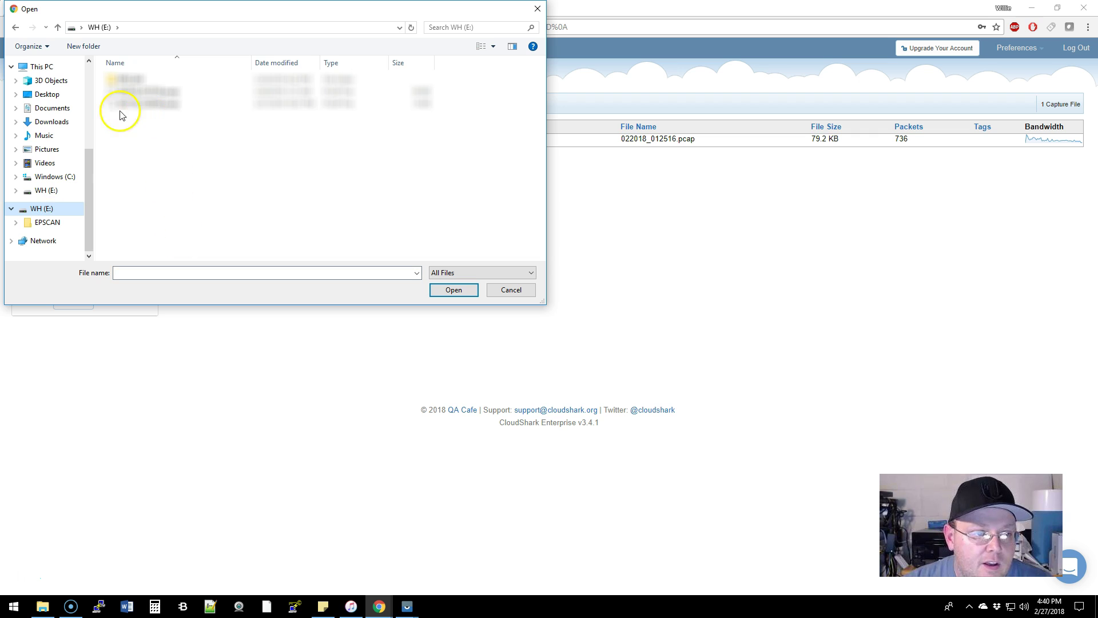
{"action": "double_click", "coordinate": [169, 105]}
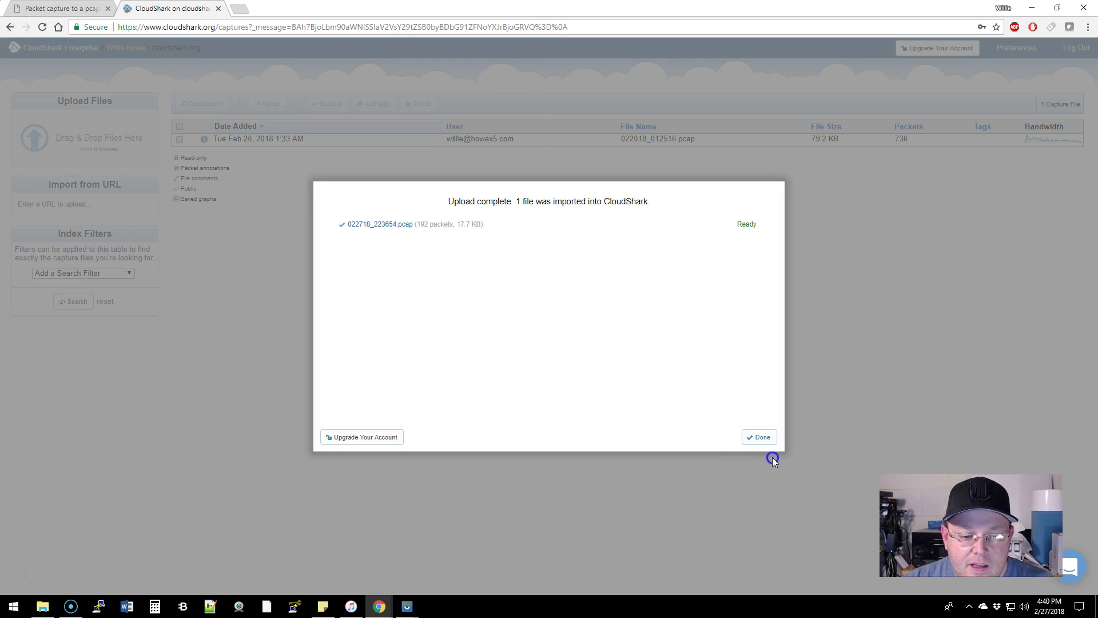
{"action": "left_click", "coordinate": [757, 437]}
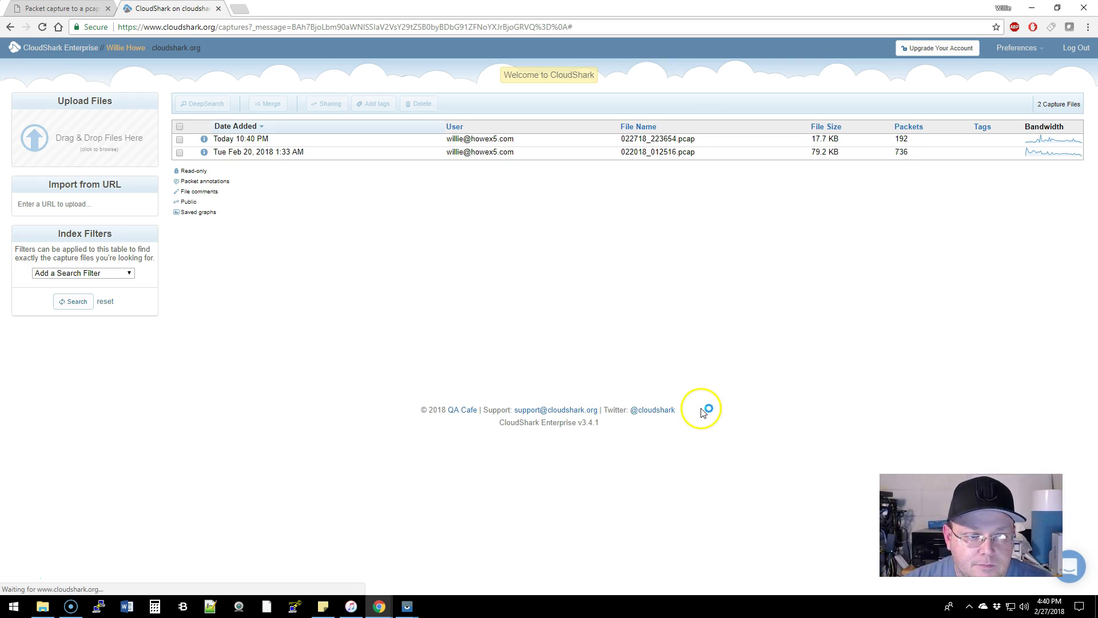
Step: Open 022718_223654.pcap and view the details of packet 13, an ARP request
{"action": "left_click", "coordinate": [354, 142]}
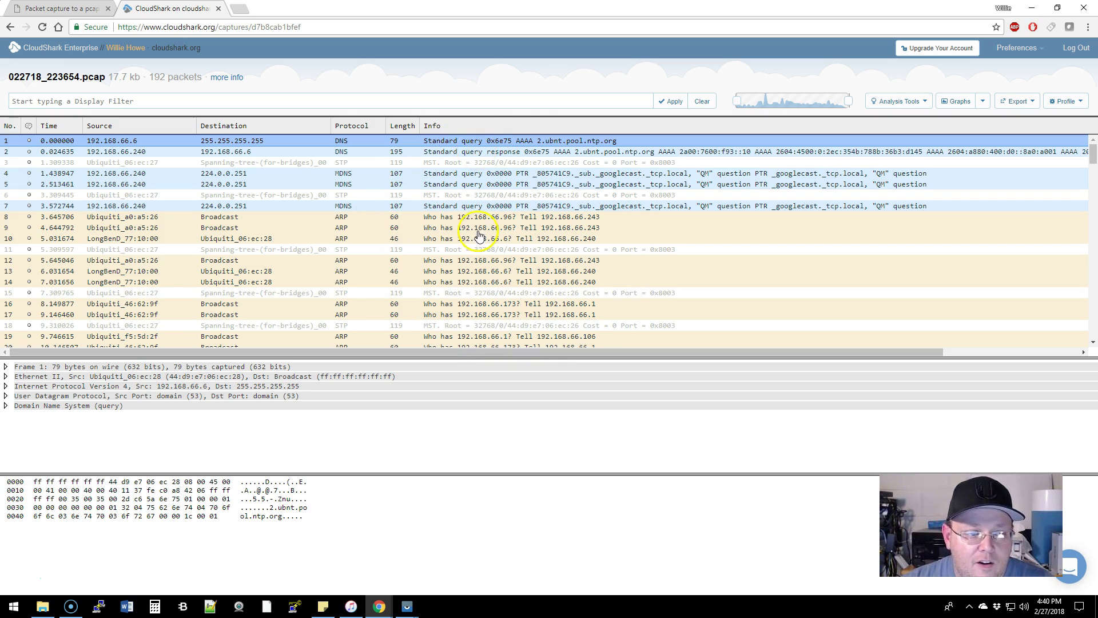
{"action": "scroll", "coordinate": [476, 245], "scroll_direction": "down", "scroll_amount": 5}
{"action": "scroll", "coordinate": [475, 244], "scroll_direction": "up", "scroll_amount": 3}
{"action": "scroll", "coordinate": [476, 245], "scroll_direction": "up", "scroll_amount": 2}
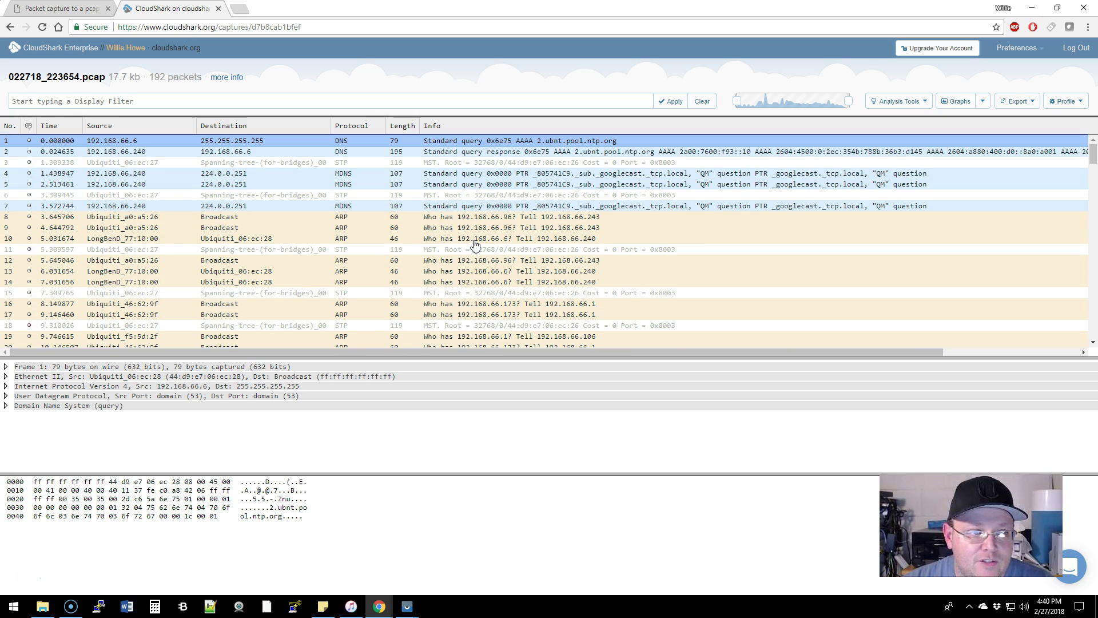
{"action": "left_click", "coordinate": [457, 273]}
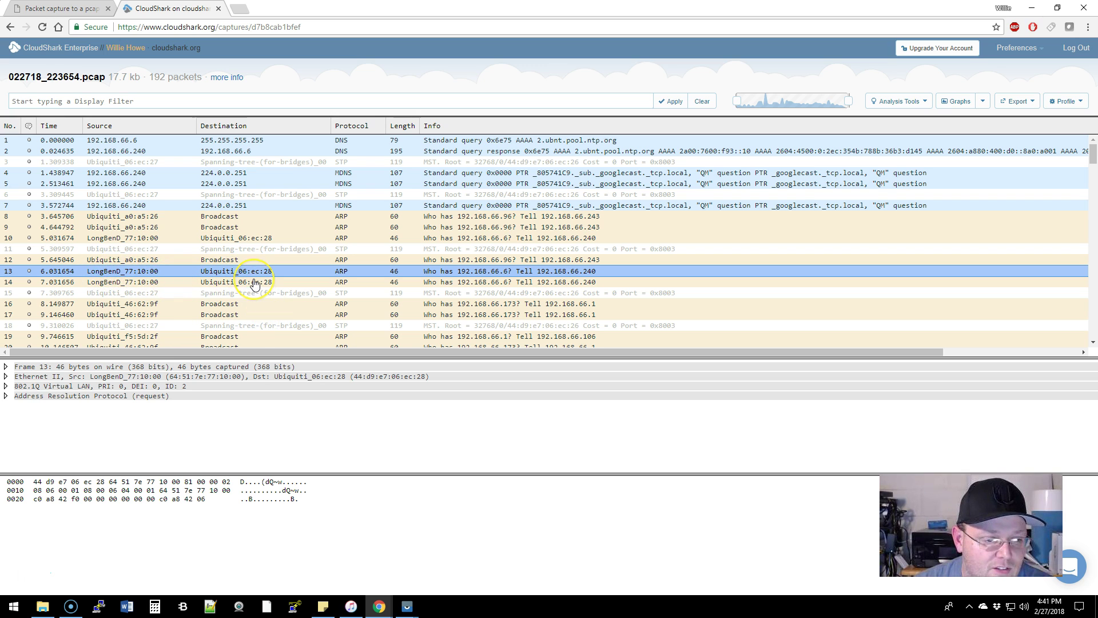
{"action": "scroll", "coordinate": [254, 280], "scroll_direction": "down", "scroll_amount": 5}
{"action": "scroll", "coordinate": [364, 283], "scroll_direction": "down", "scroll_amount": 12}
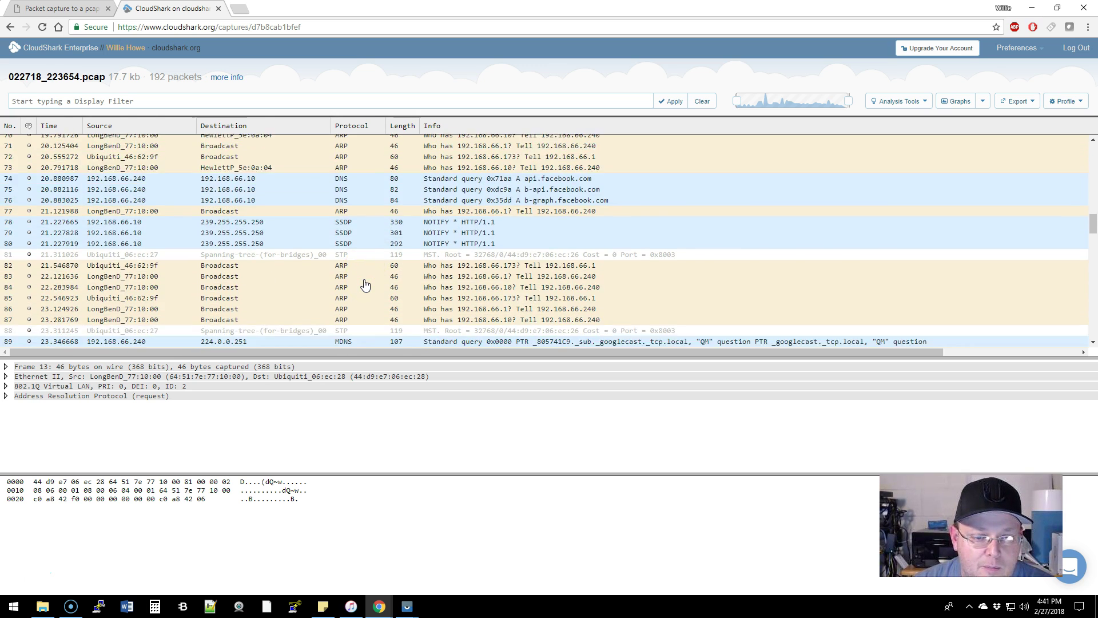
{"action": "scroll", "coordinate": [365, 285], "scroll_direction": "down", "scroll_amount": 7}
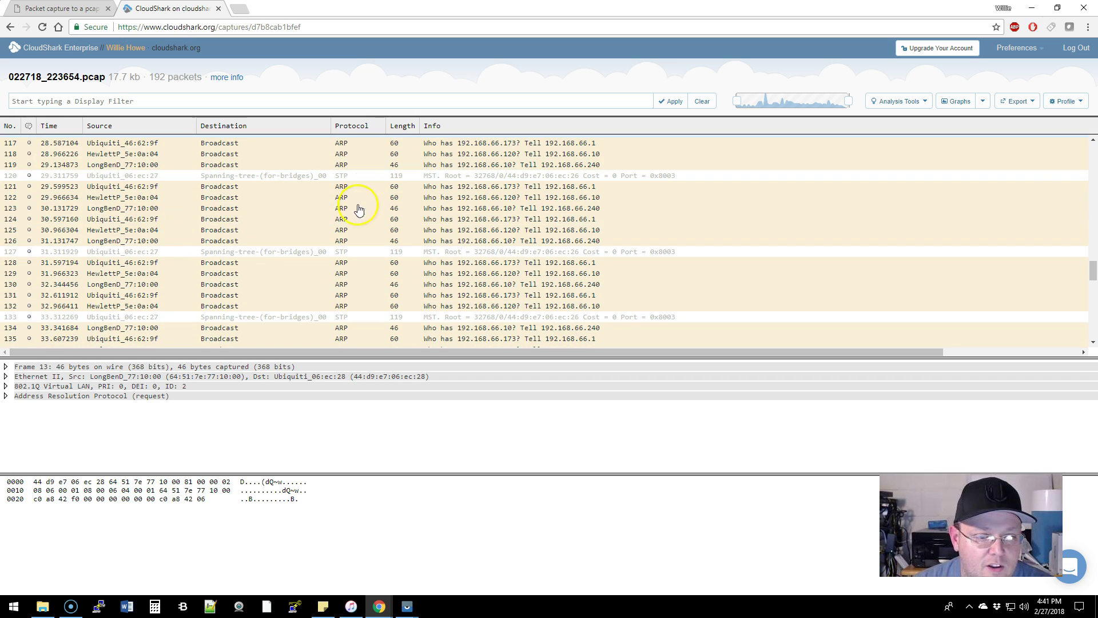
{"action": "scroll", "coordinate": [472, 285], "scroll_direction": "down", "scroll_amount": 8}
{"action": "scroll", "coordinate": [465, 285], "scroll_direction": "up", "scroll_amount": 5}
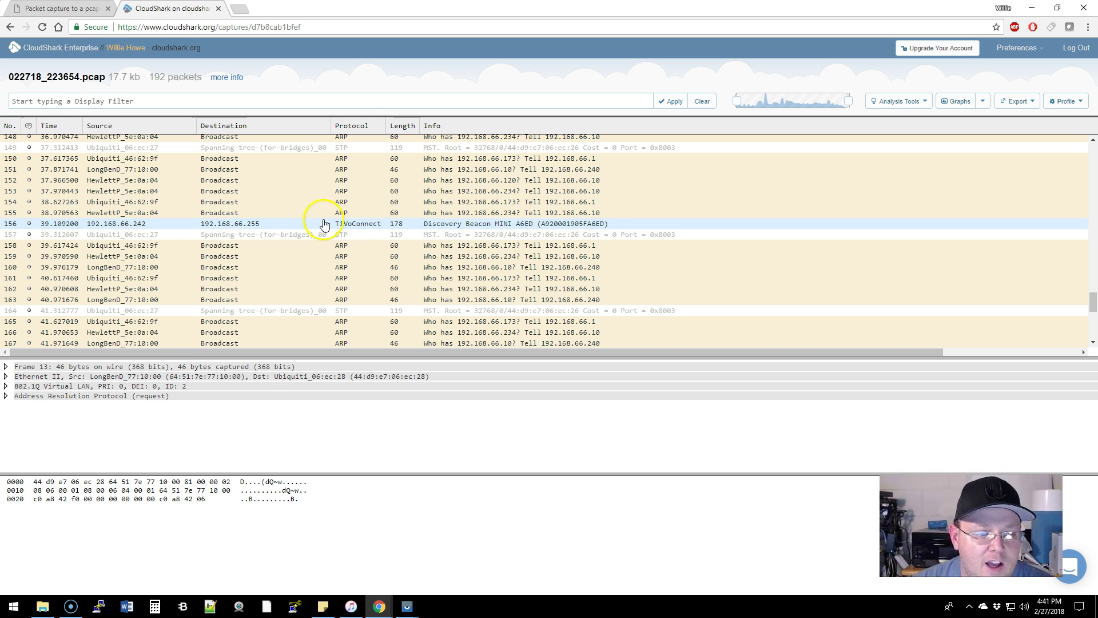
{"action": "scroll", "coordinate": [483, 231], "scroll_direction": "down", "scroll_amount": 5}
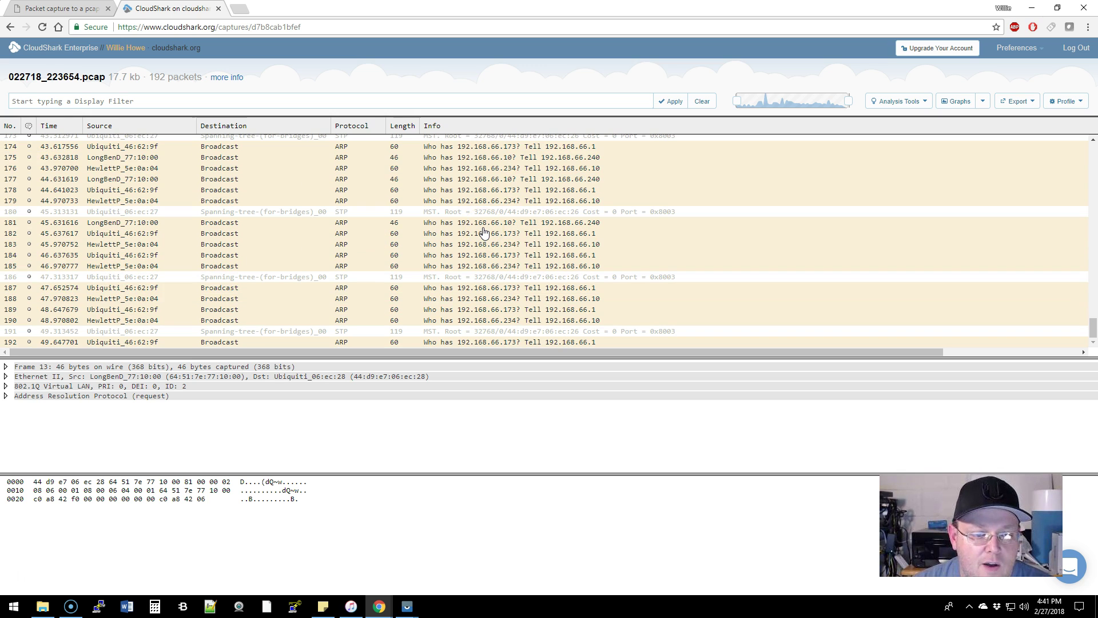
{"action": "scroll", "coordinate": [484, 231], "scroll_direction": "up", "scroll_amount": 13}
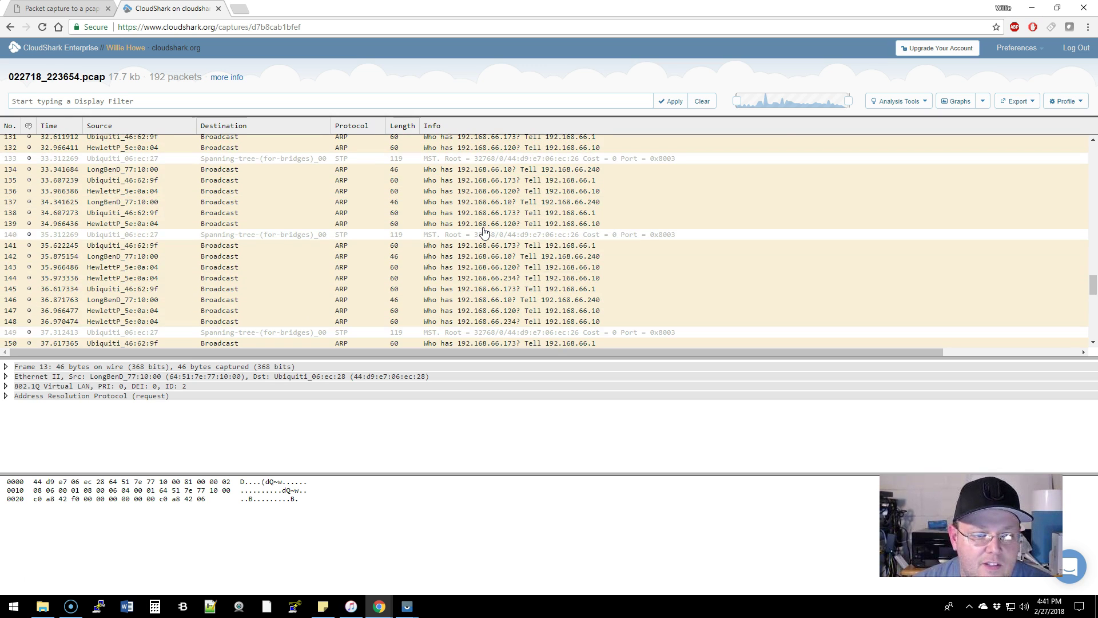
{"action": "scroll", "coordinate": [483, 231], "scroll_direction": "up", "scroll_amount": 10}
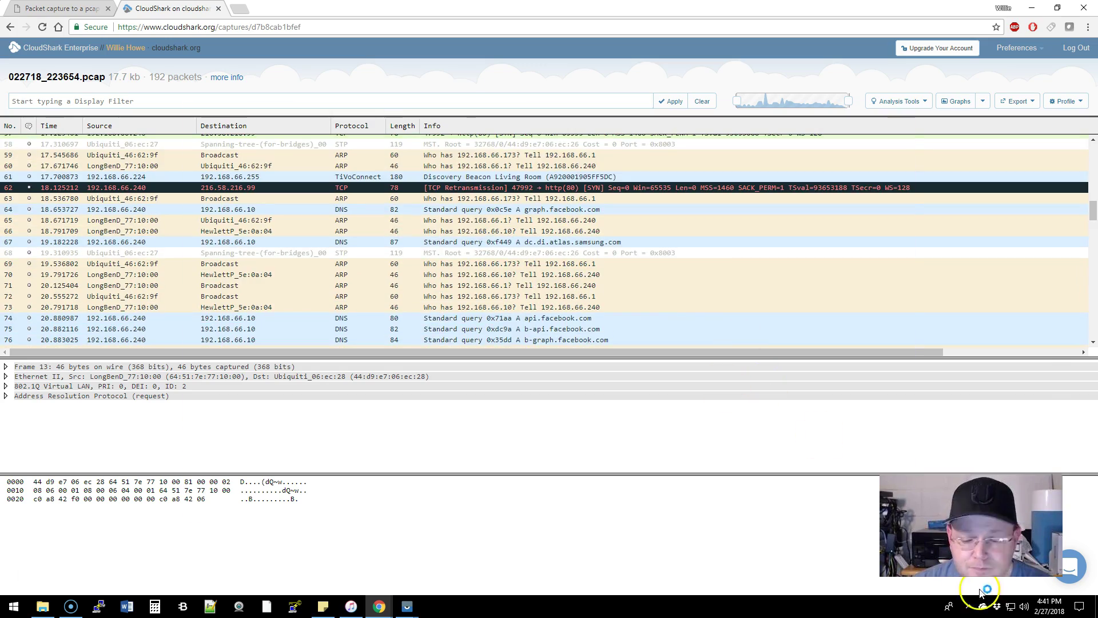